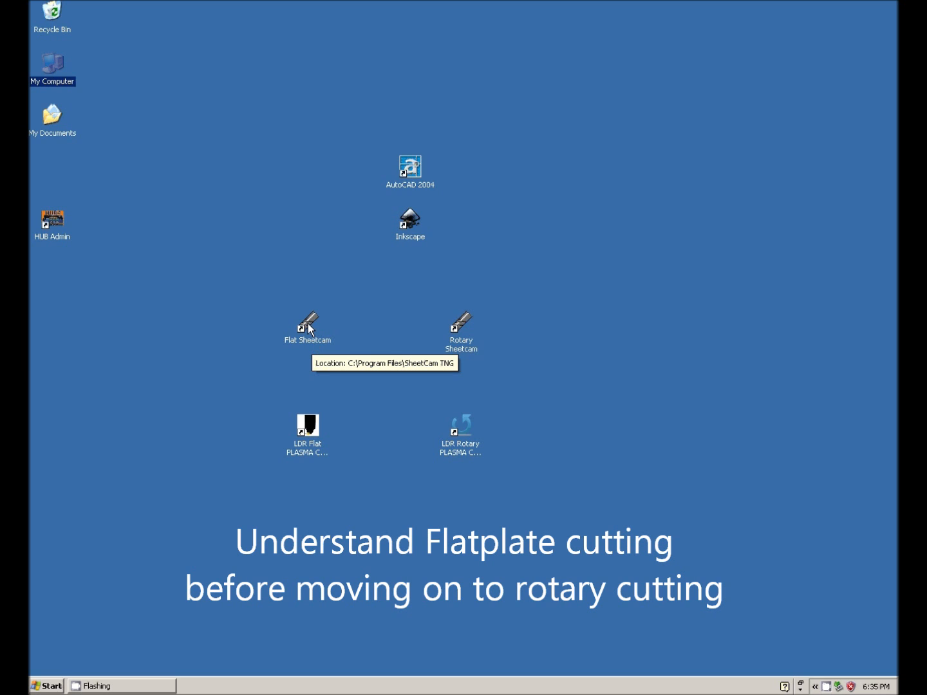
# Launch Flat Sheetcam in a maximized window and import the DXF drawing test with inch scaling and lower-left drawing position.
pyautogui.doubleClick(306, 325)
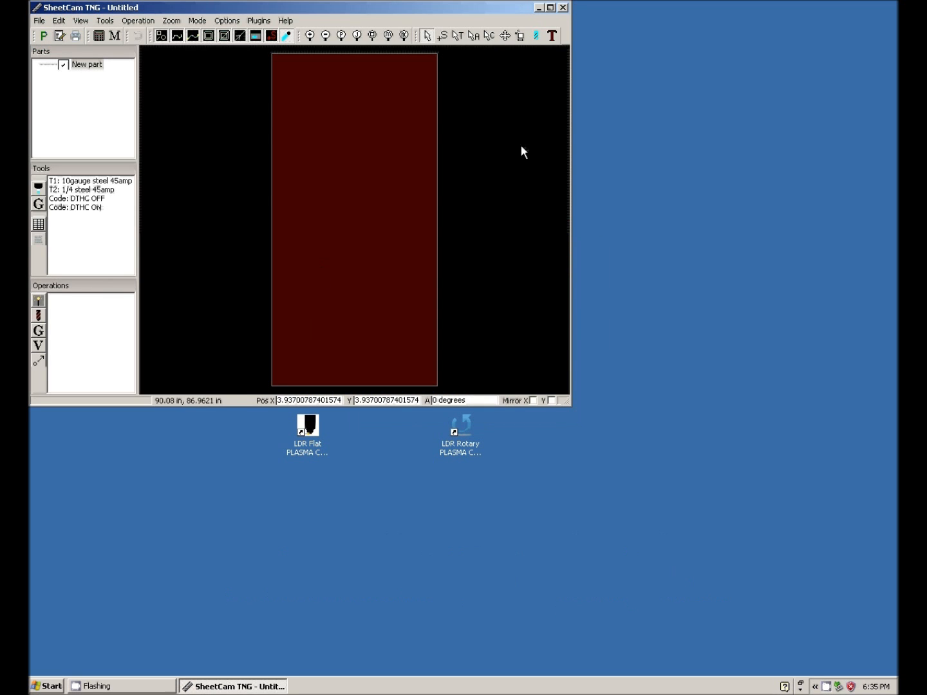
pyautogui.click(551, 7)
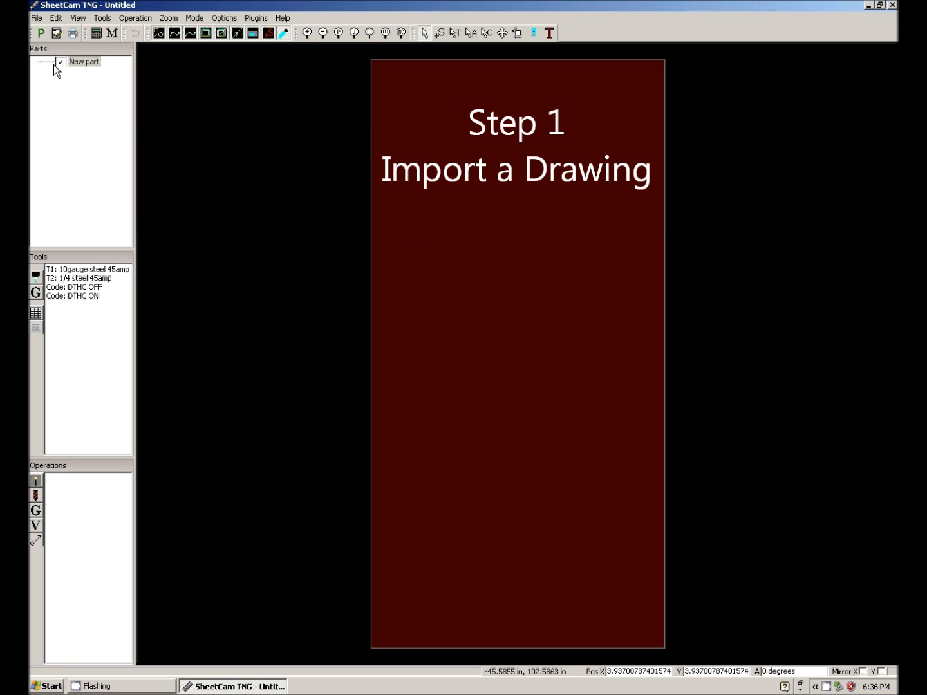
pyautogui.click(37, 18)
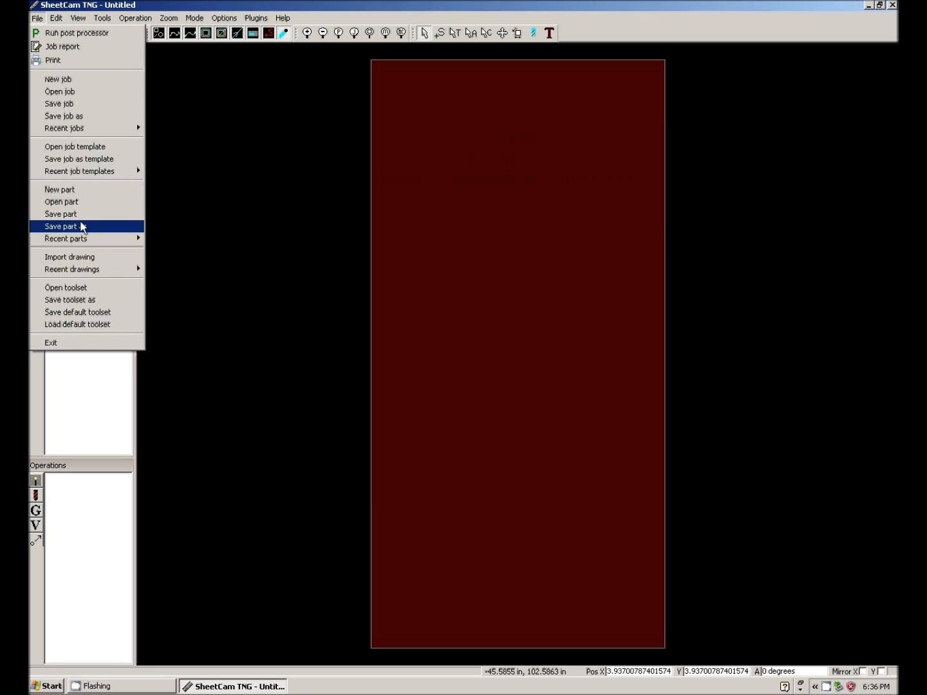
pyautogui.click(89, 259)
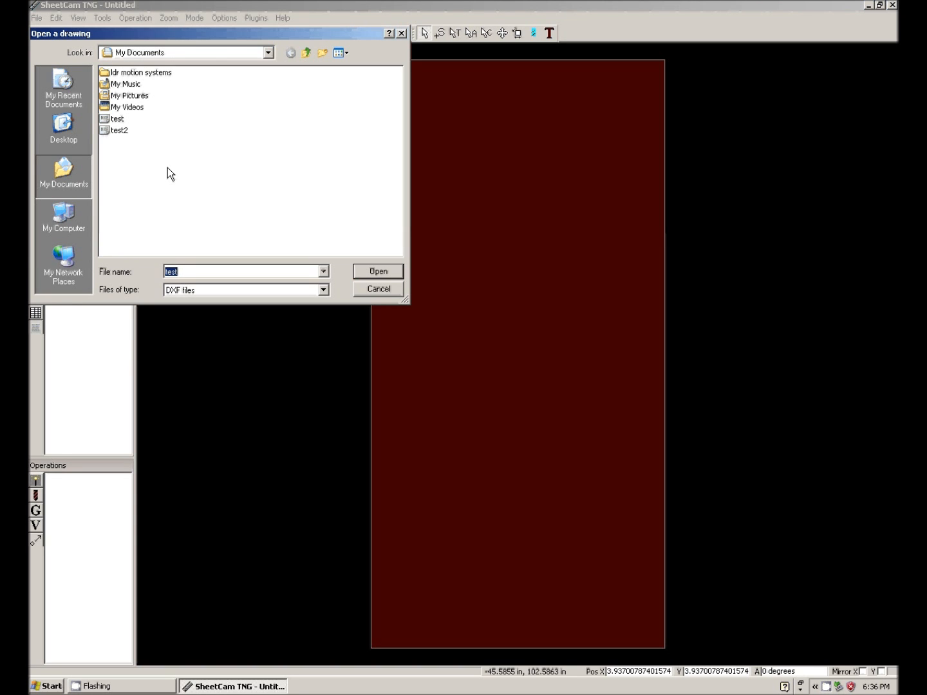
pyautogui.click(116, 125)
pyautogui.click(379, 271)
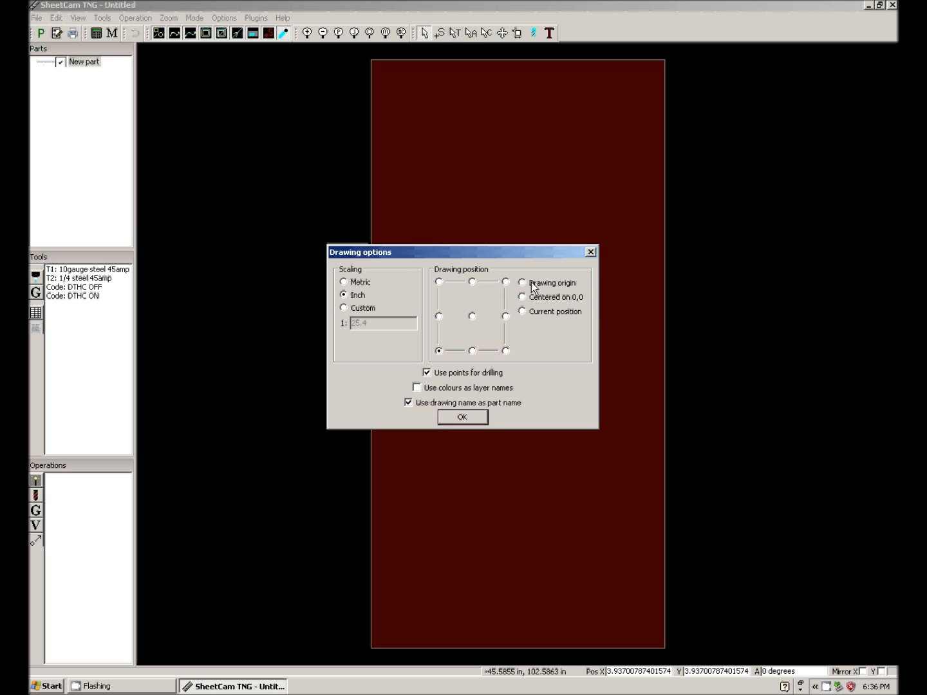
pyautogui.click(464, 417)
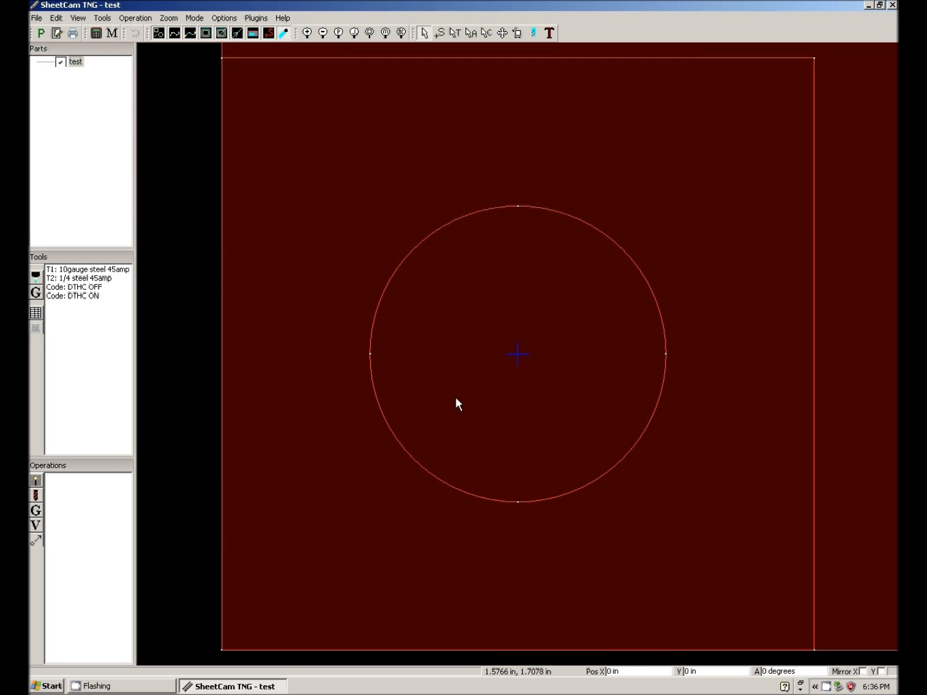
# Start a jet cutting operation using Inside Offset, the INSIDE layer and tool T2: 1/4 steel 45amp.
pyautogui.scroll(-8, 470, 444)
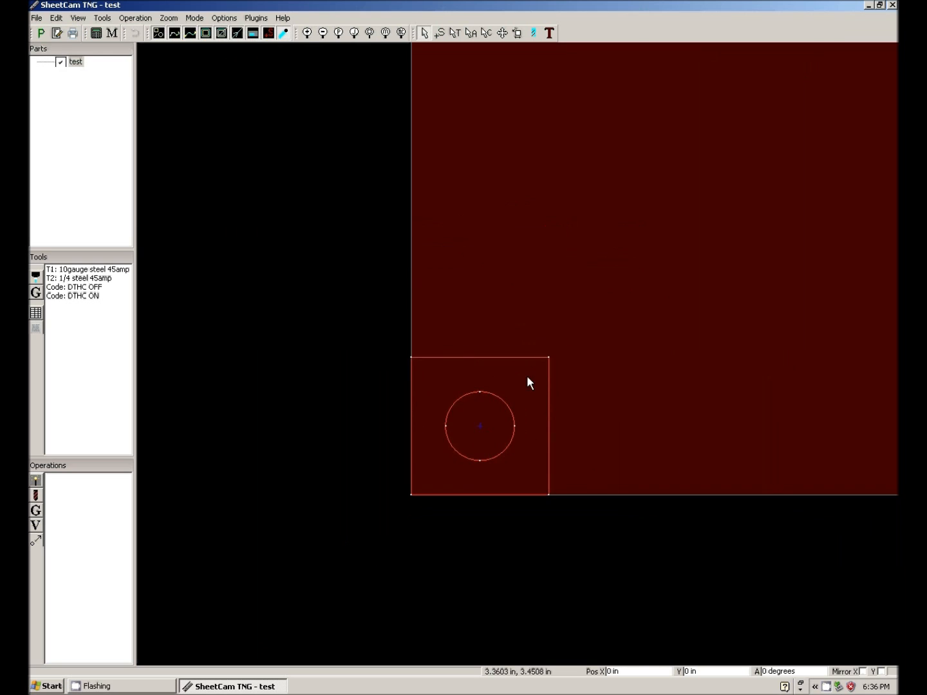
pyautogui.scroll(1, 526, 377)
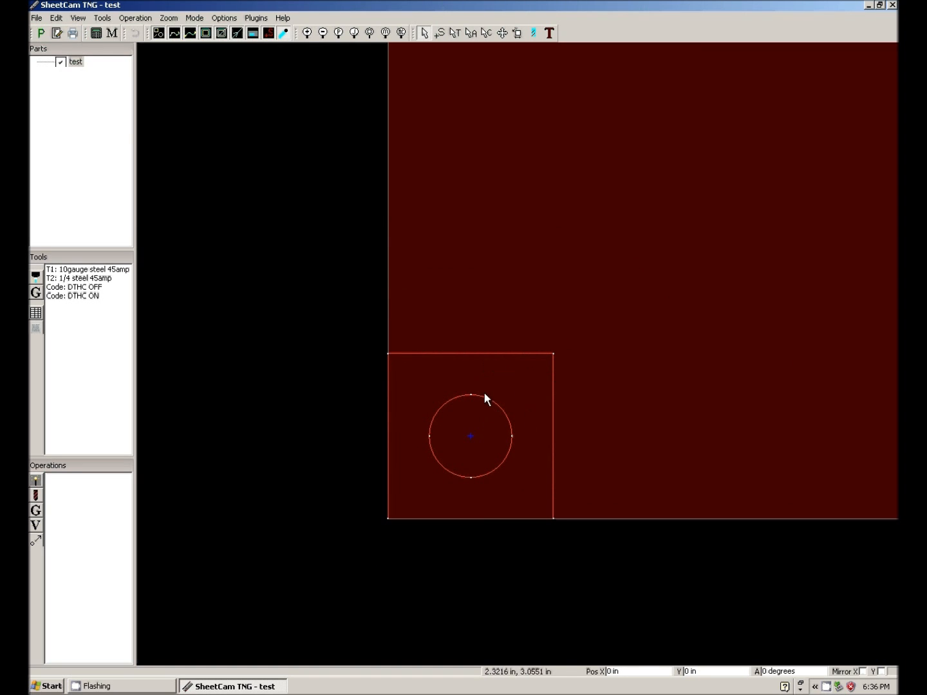
pyautogui.click(37, 483)
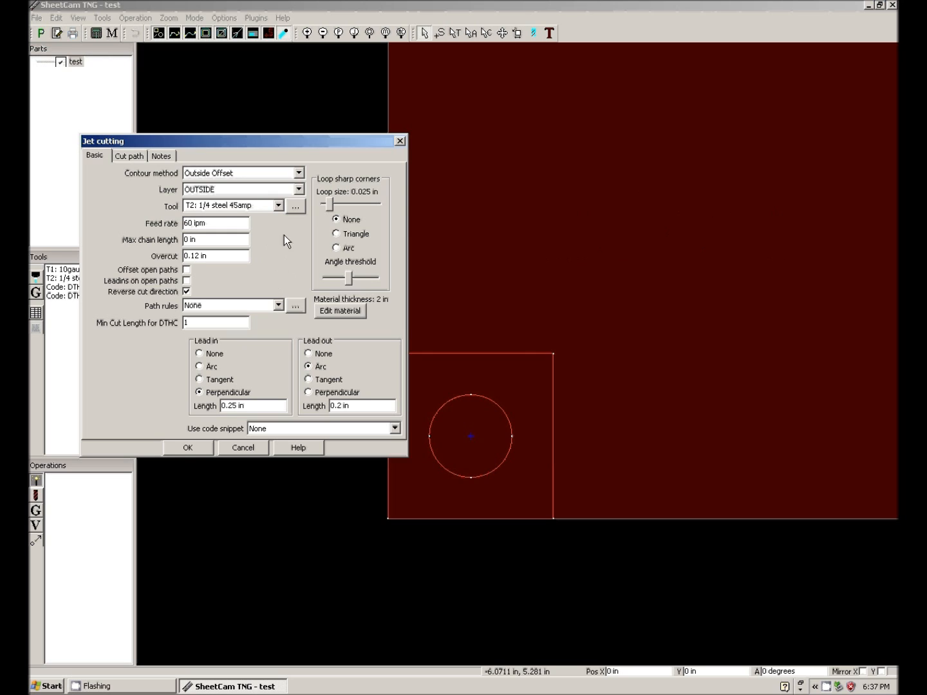
pyautogui.click(298, 172)
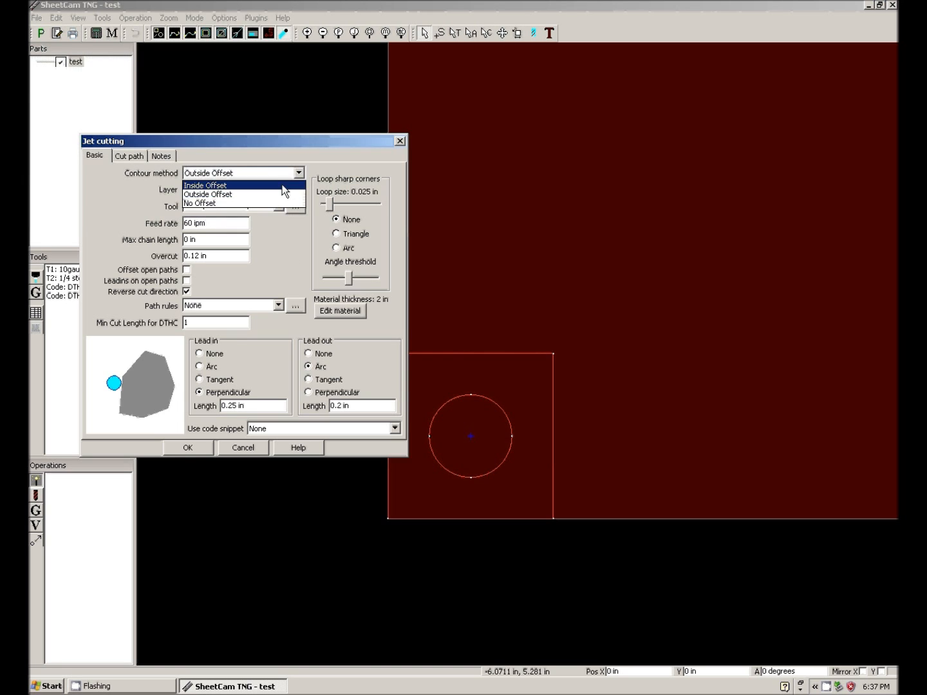
pyautogui.click(284, 185)
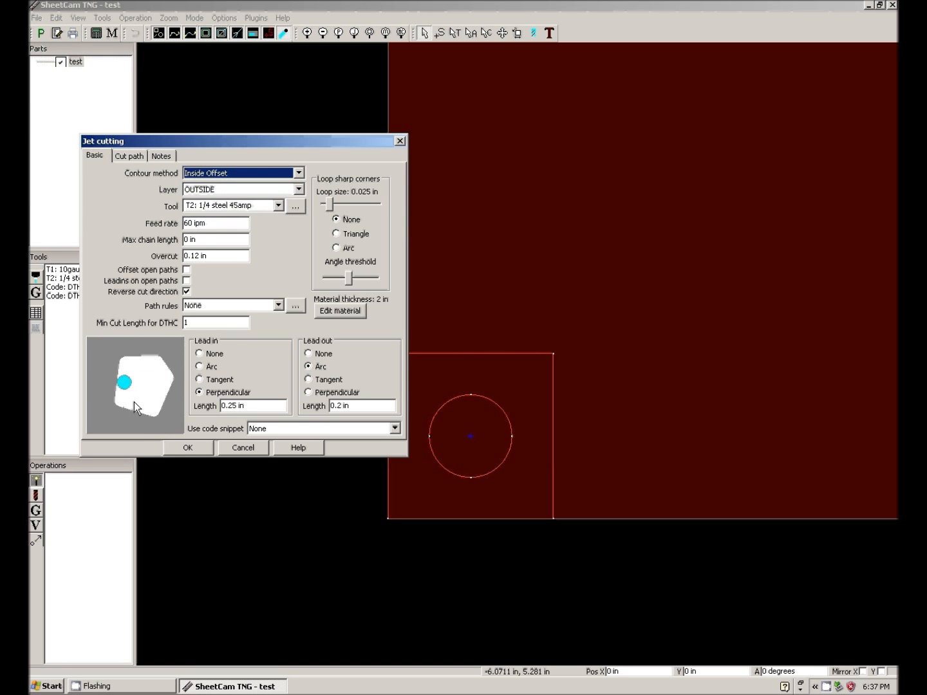
pyautogui.click(292, 189)
pyautogui.click(262, 210)
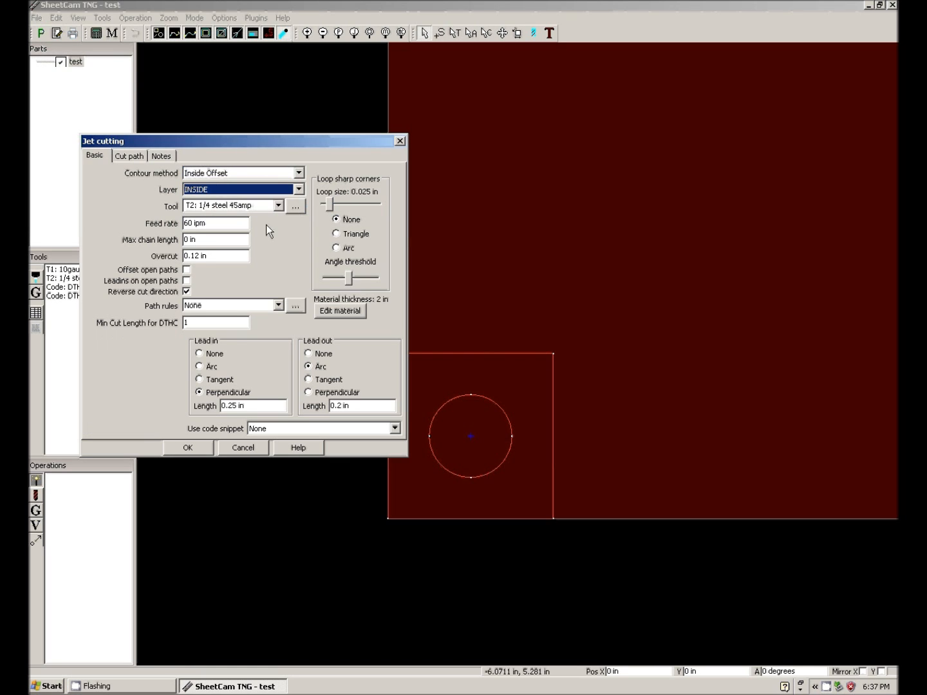
pyautogui.click(279, 206)
pyautogui.click(264, 224)
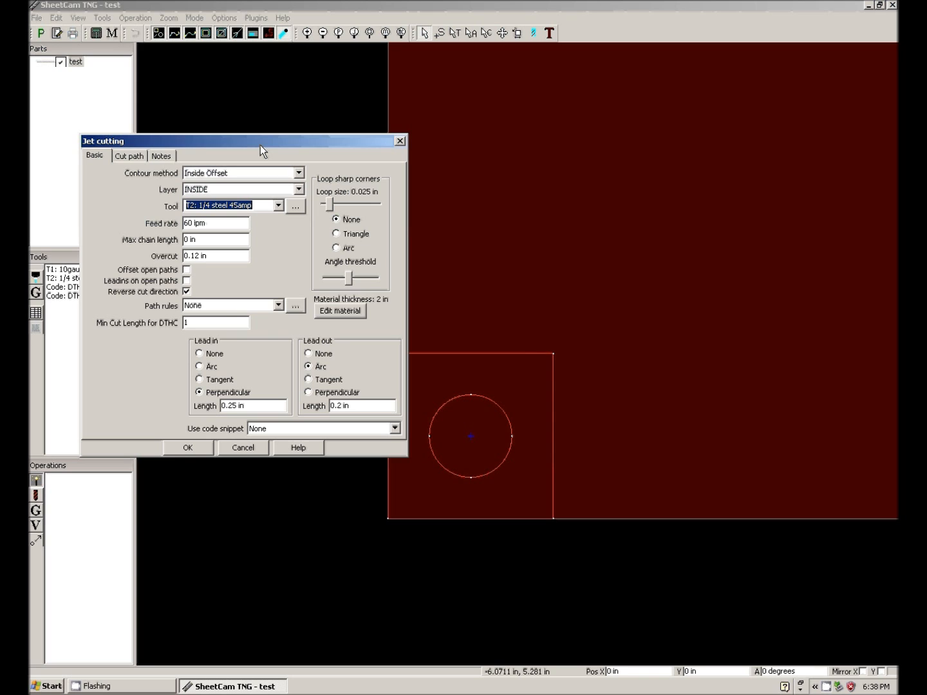
# Set the lead-in and lead-out to None and create the inside cutting operation for the circle.
pyautogui.moveTo(260, 145); pyautogui.dragTo(316, 134)
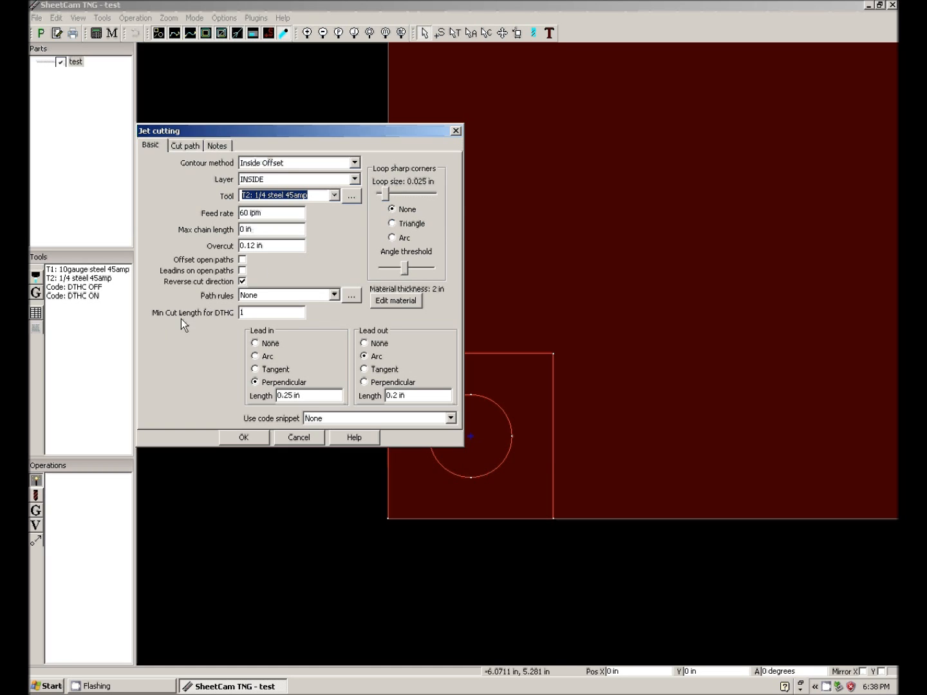
pyautogui.write('1')
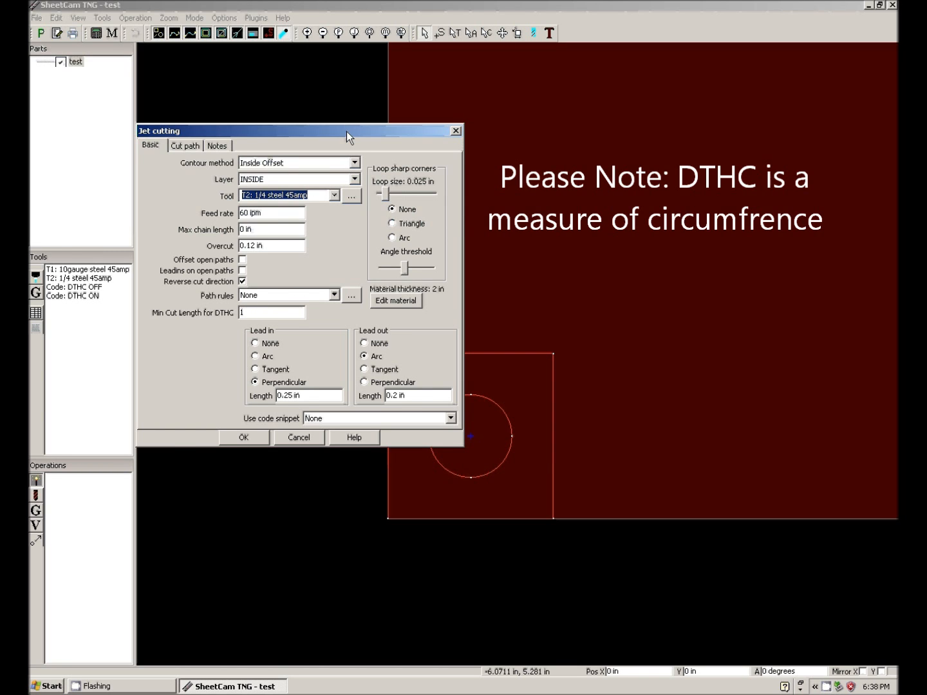
pyautogui.moveTo(346, 132); pyautogui.dragTo(293, 108)
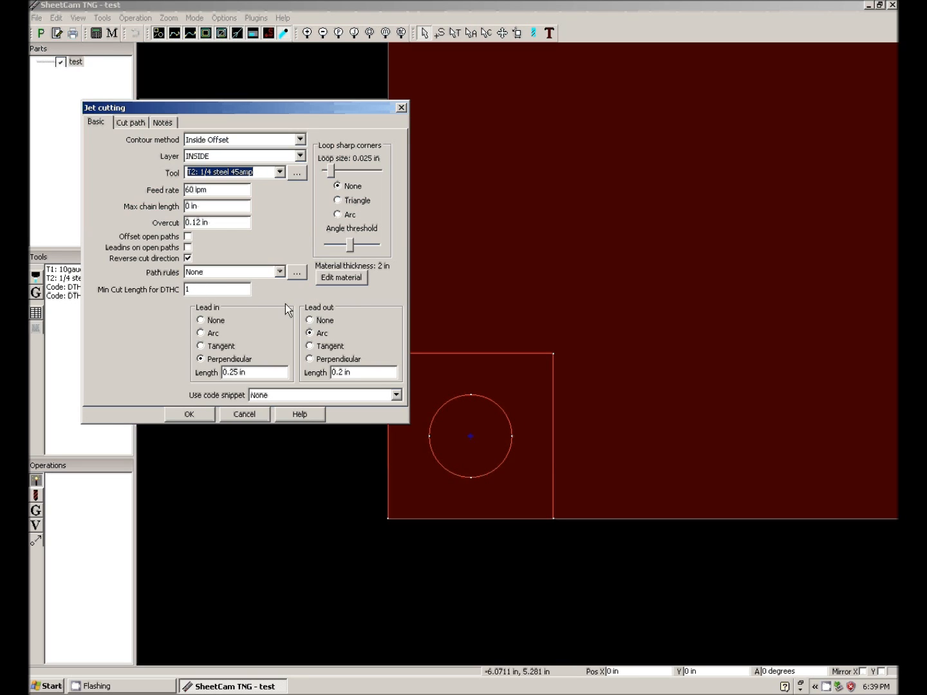
pyautogui.click(223, 321)
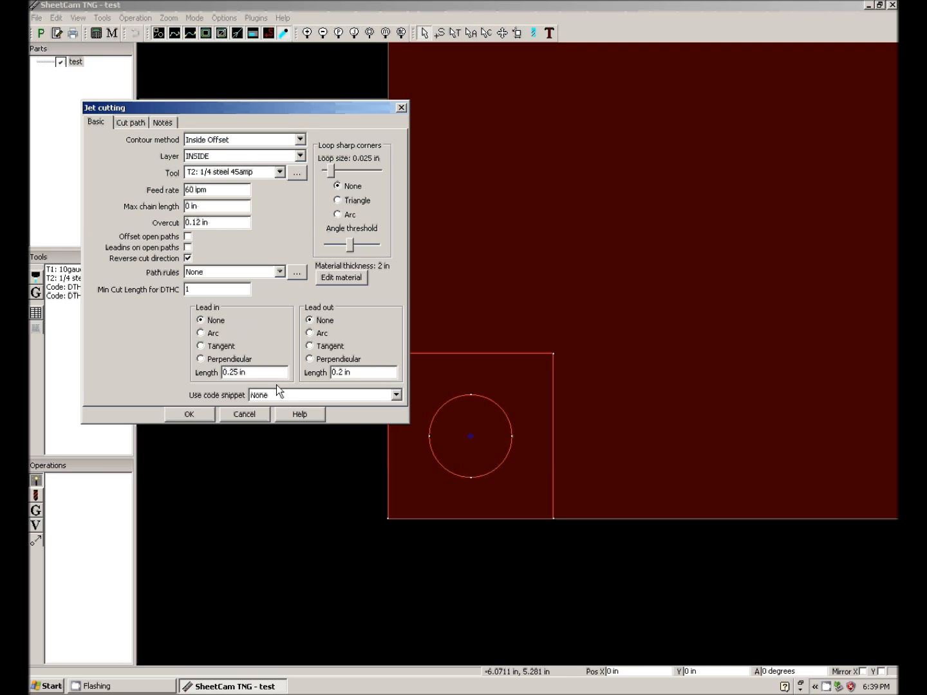
pyautogui.click(194, 415)
pyautogui.scroll(-2, 476, 489)
pyautogui.scroll(6, 477, 489)
pyautogui.scroll(-1, 461, 441)
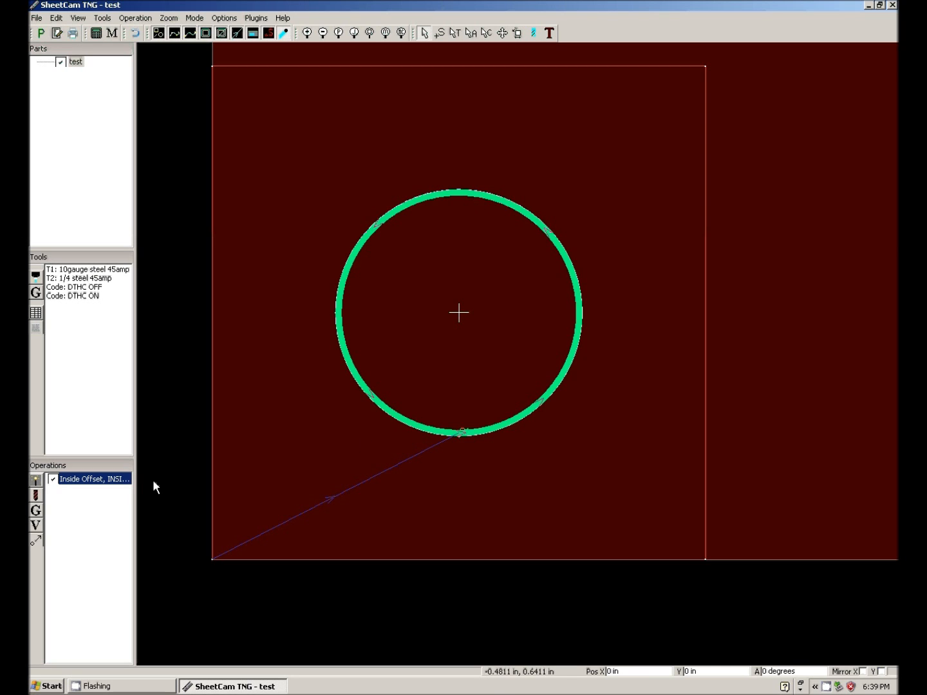
# Change the inside cutting operation's lead-in and lead-out to Arc.
pyautogui.doubleClick(124, 479)
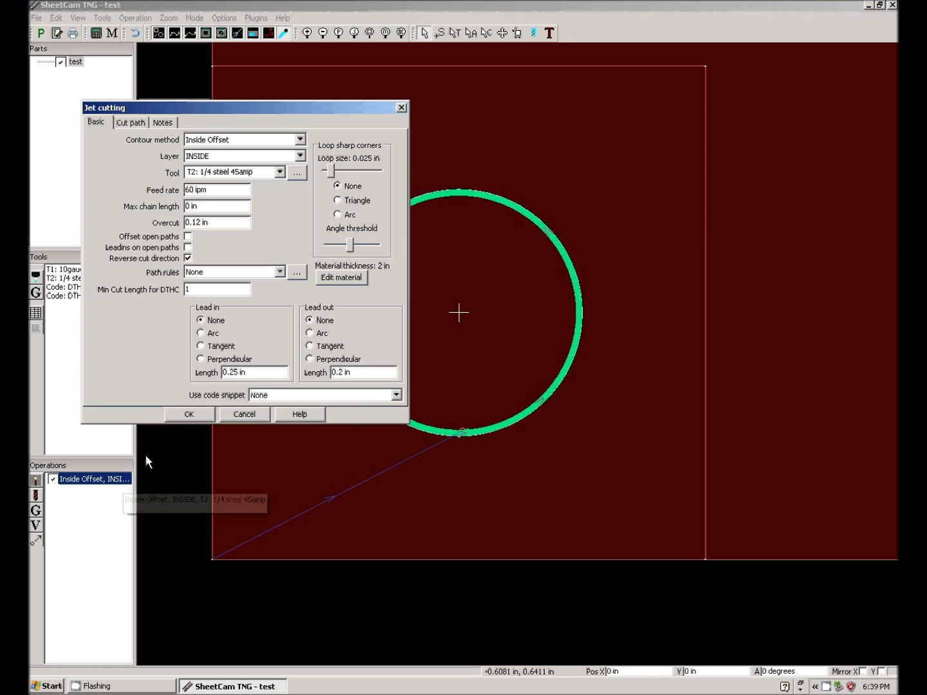
pyautogui.click(217, 334)
pyautogui.click(321, 333)
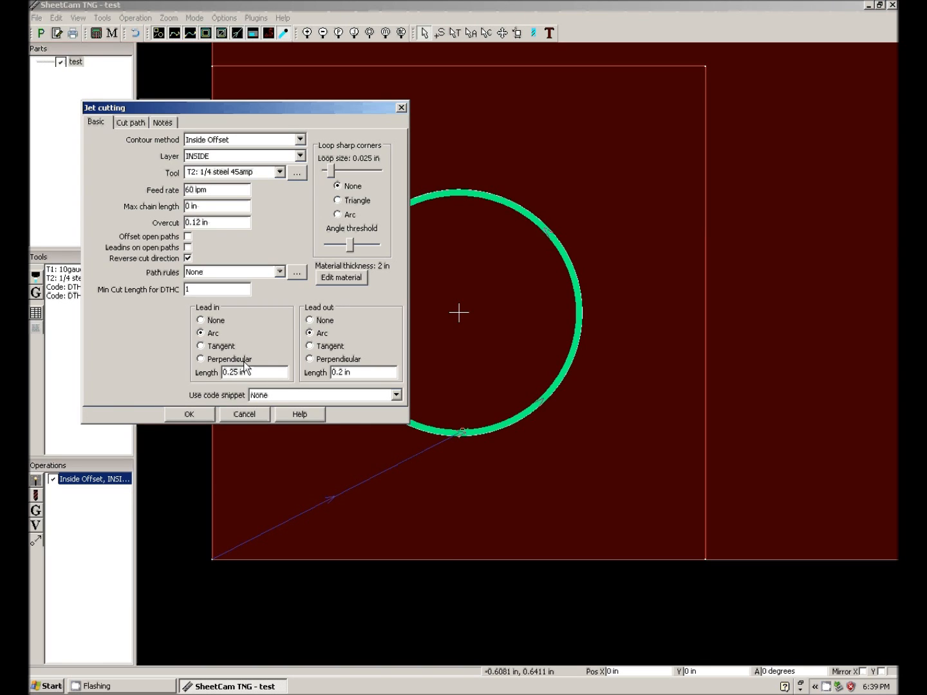
pyautogui.click(190, 414)
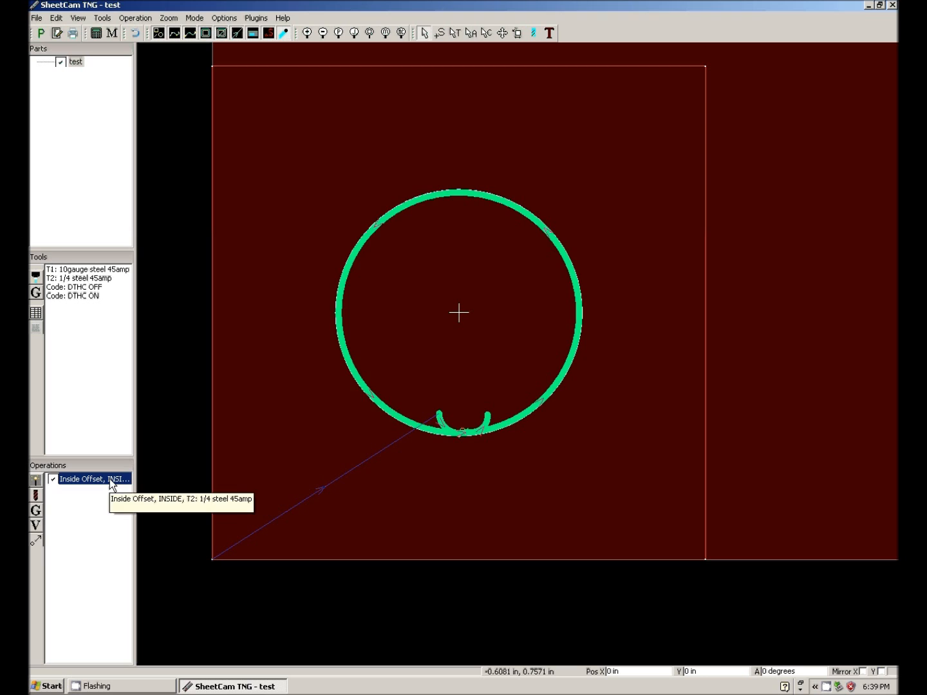
# Change the inside cutting operation's lead-in to Perpendicular.
pyautogui.doubleClick(112, 481)
pyautogui.click(217, 358)
pyautogui.click(200, 414)
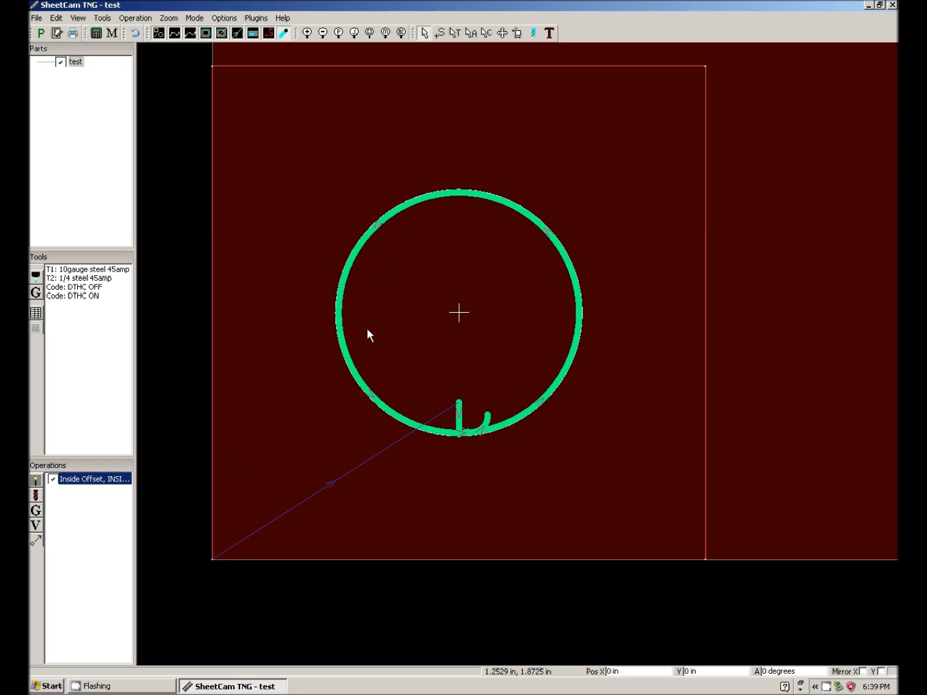
# Create a second jet cutting operation for the square using Outside Offset and the OUTSIDE layer.
pyautogui.click(37, 481)
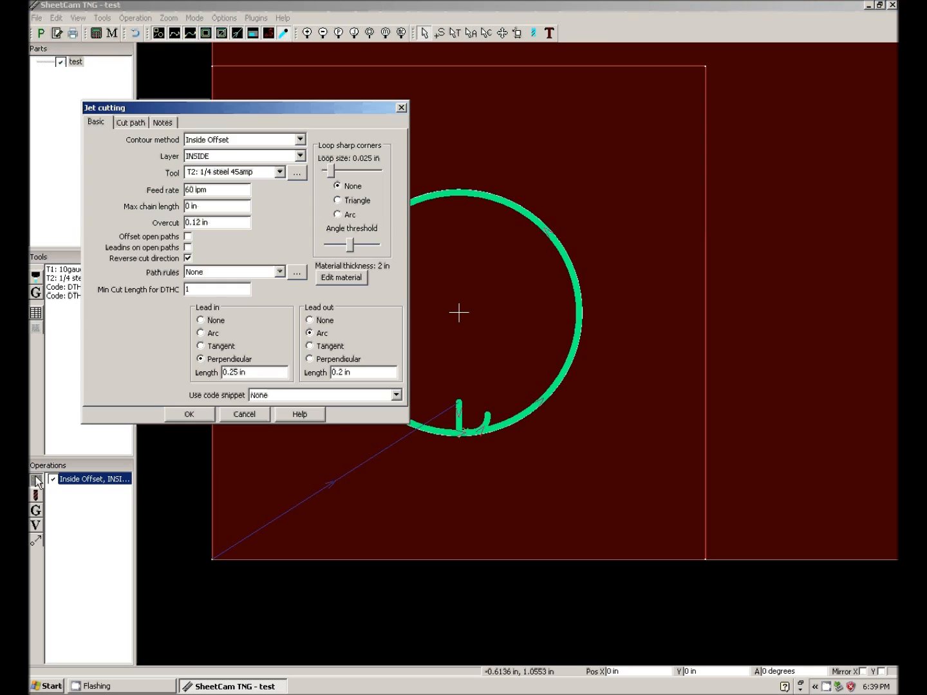
pyautogui.click(300, 139)
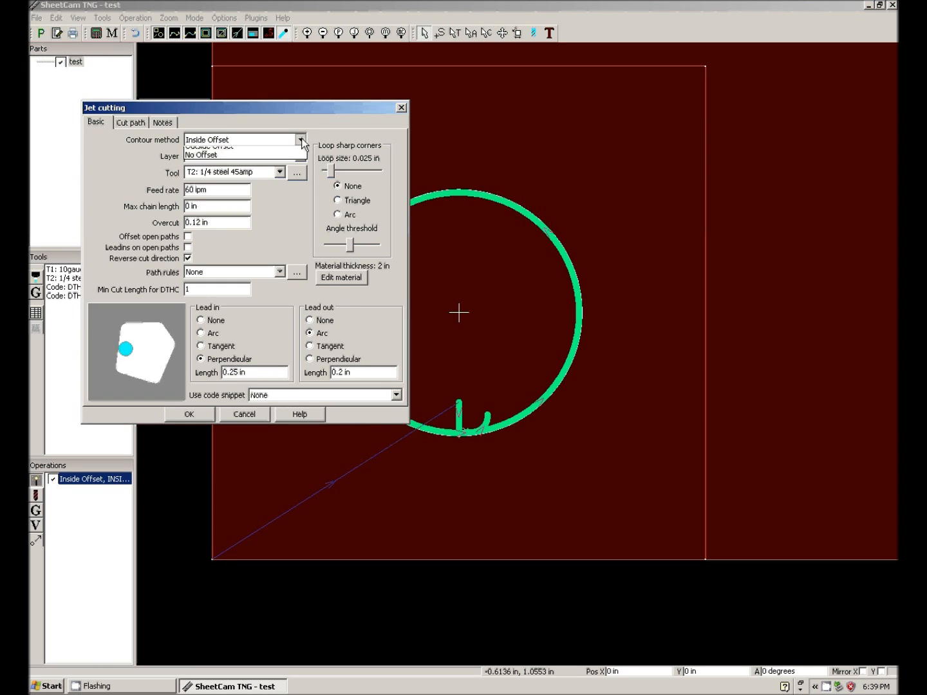
pyautogui.click(271, 159)
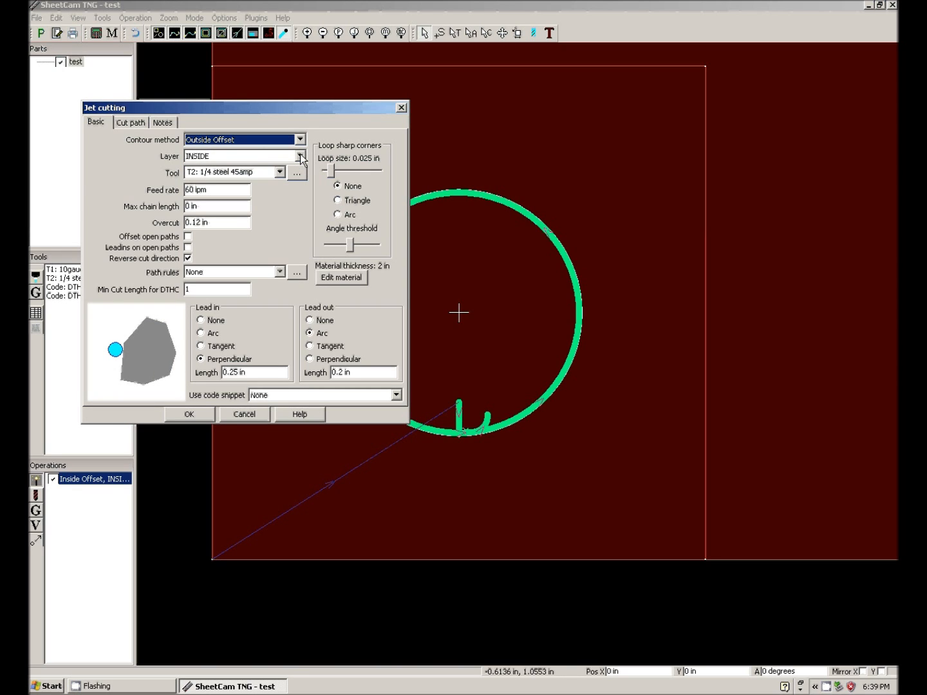
pyautogui.click(300, 156)
pyautogui.click(280, 166)
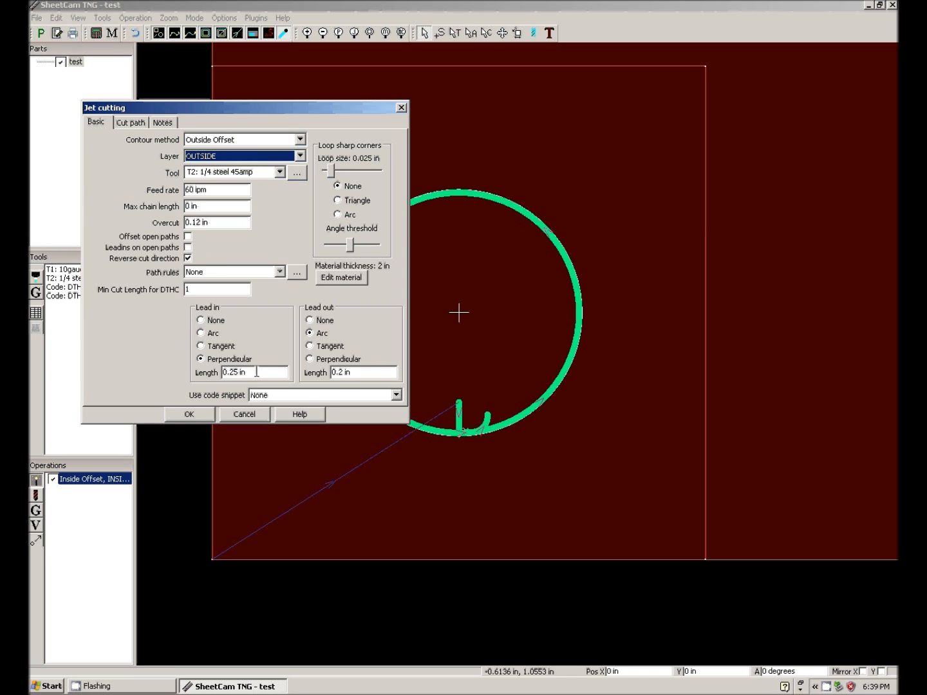
pyautogui.click(199, 416)
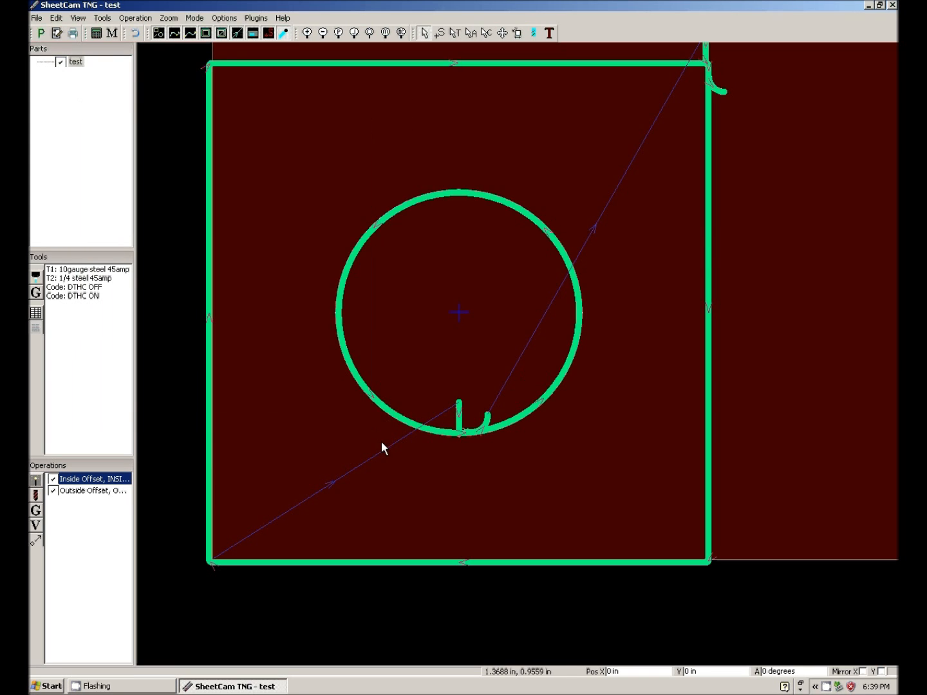
pyautogui.scroll(-6, 395, 452)
pyautogui.scroll(3, 500, 325)
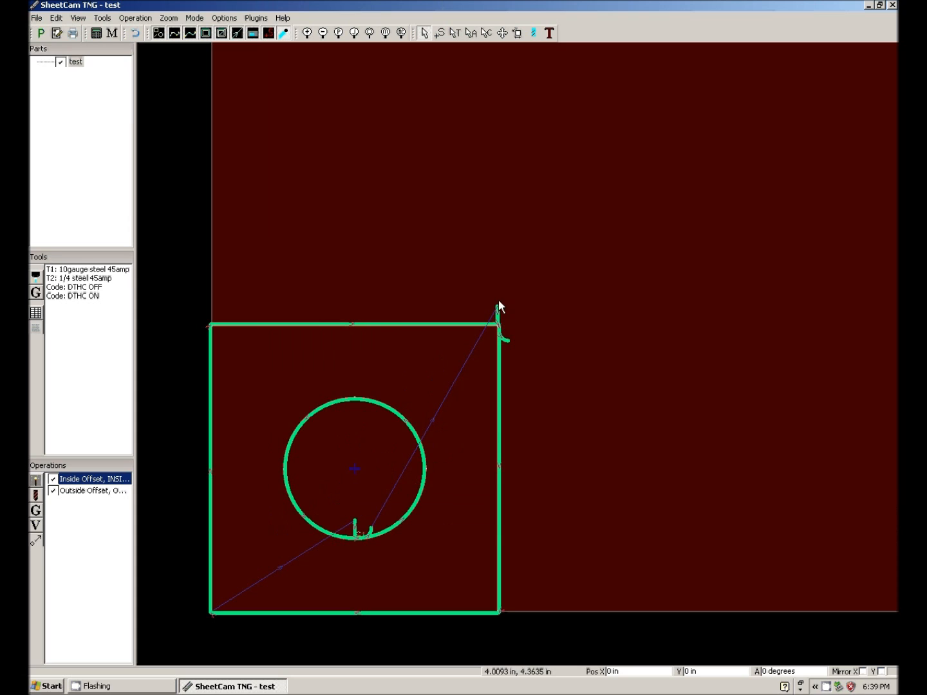
# Place the circle cut's start point near the top of the circle, then move it to the circle's lower-left edge.
pyautogui.click(88, 490)
pyautogui.click(88, 479)
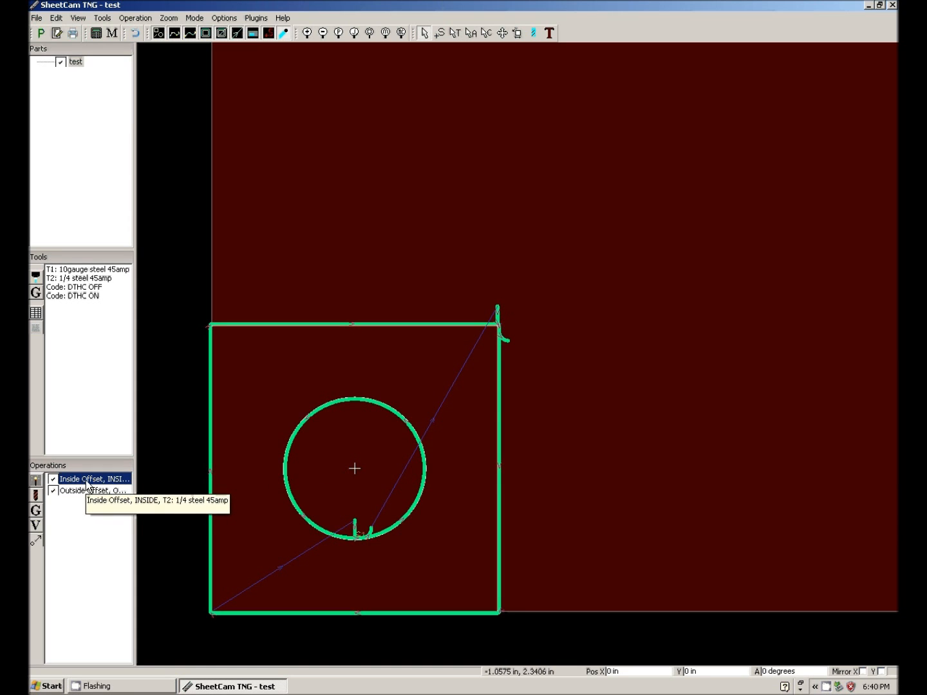
pyautogui.click(441, 33)
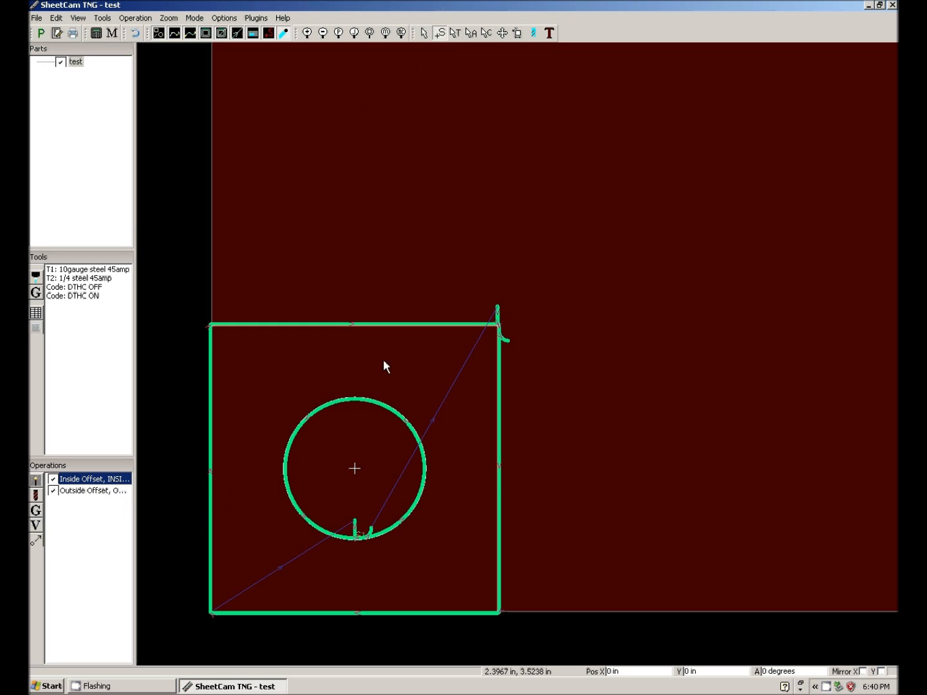
pyautogui.click(340, 400)
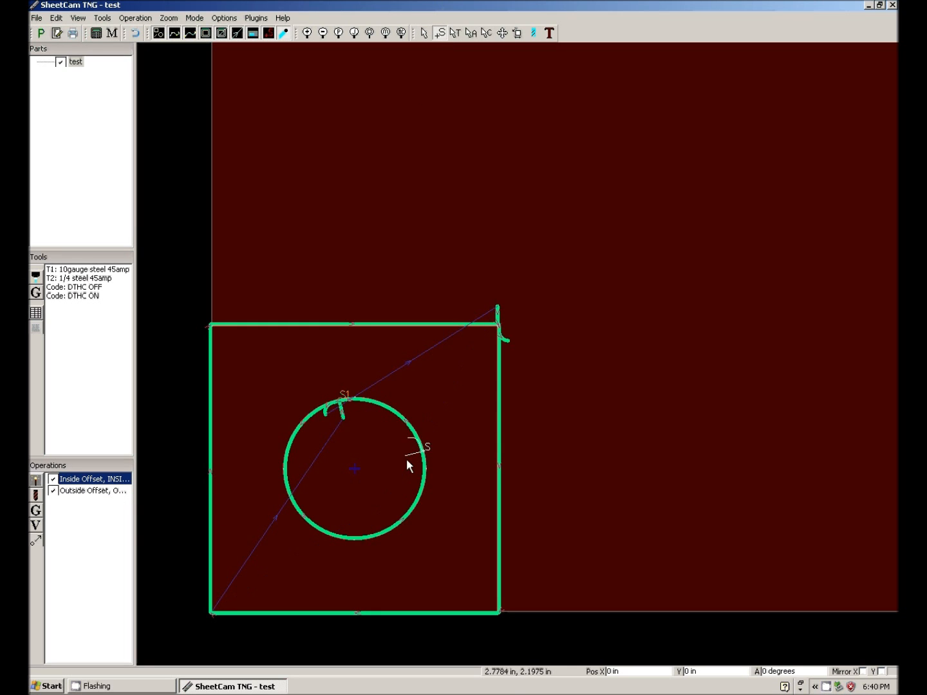
pyautogui.click(295, 491)
# Try start points on the square's left and top edges, then place the outside cut's start point at its upper-right corner.
pyautogui.click(212, 477)
pyautogui.click(408, 324)
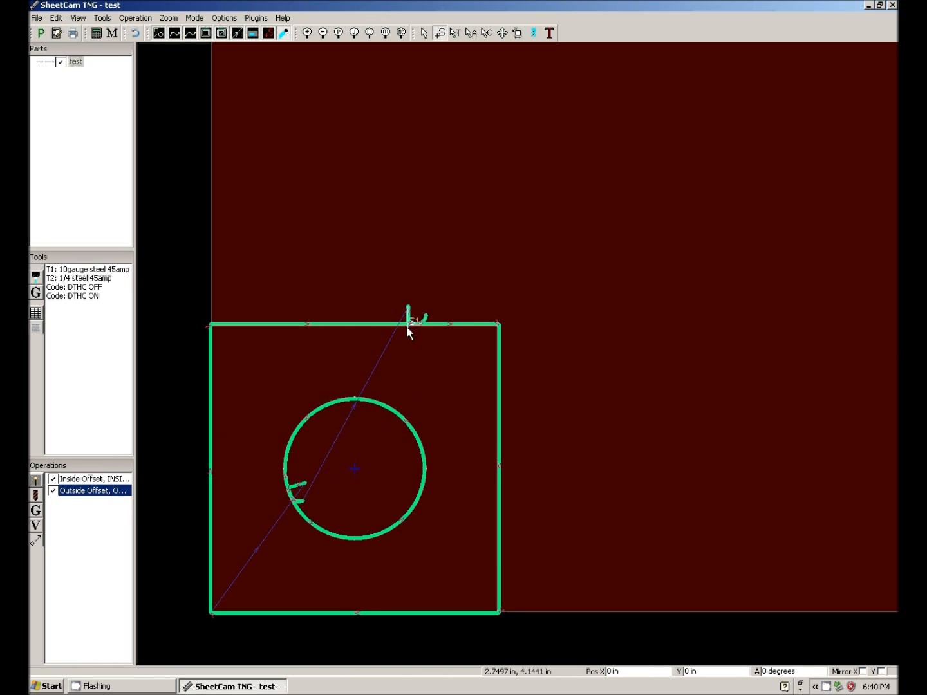
pyautogui.click(500, 323)
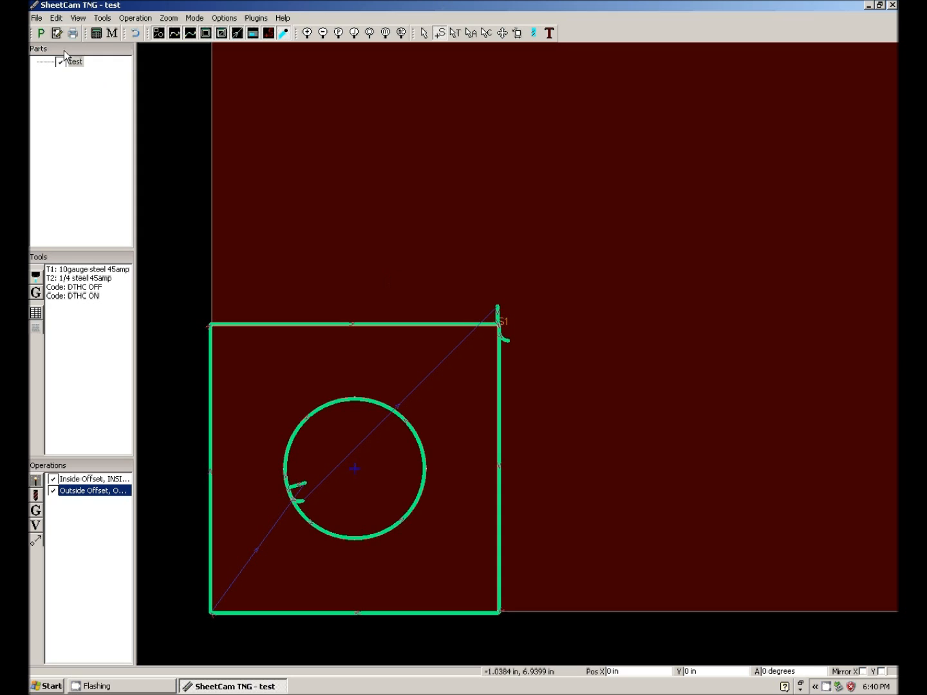
# Run the post processor and save the G-code as test.tap in My Documents, replacing the existing file.
pyautogui.click(43, 34)
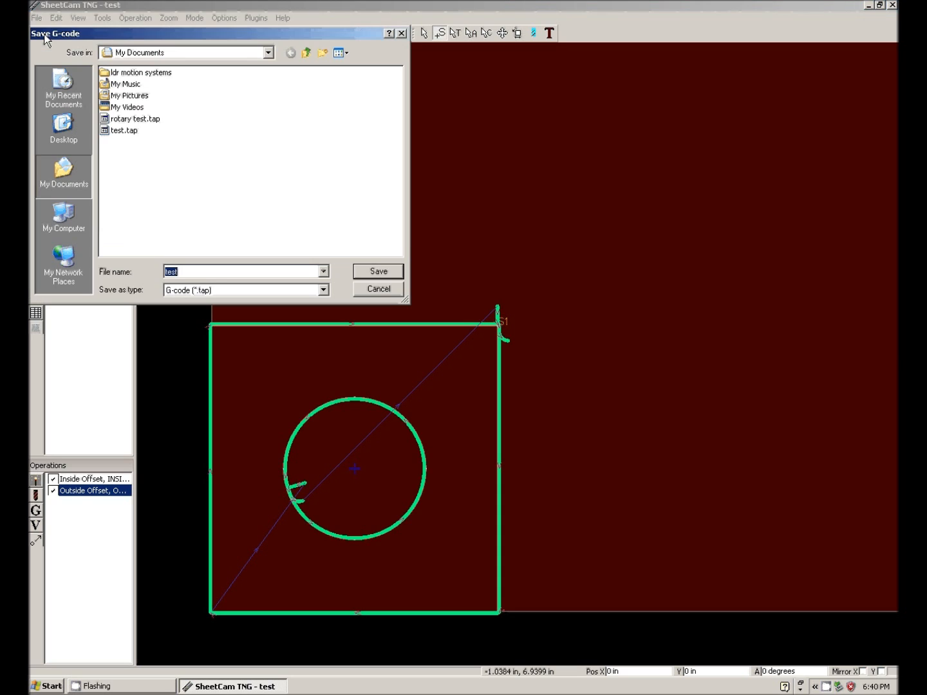
pyautogui.click(118, 131)
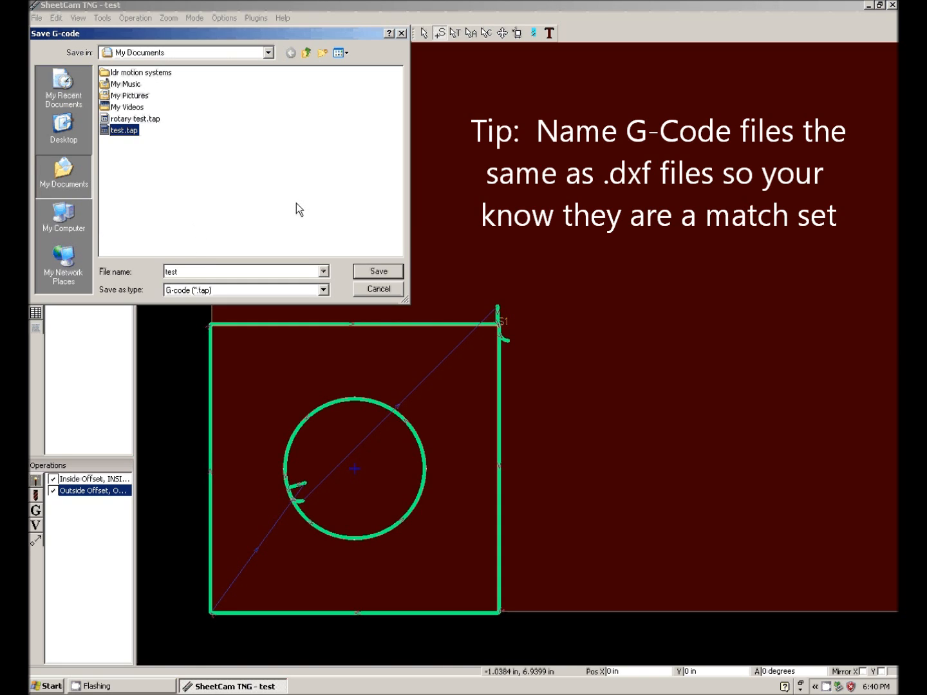
pyautogui.click(361, 272)
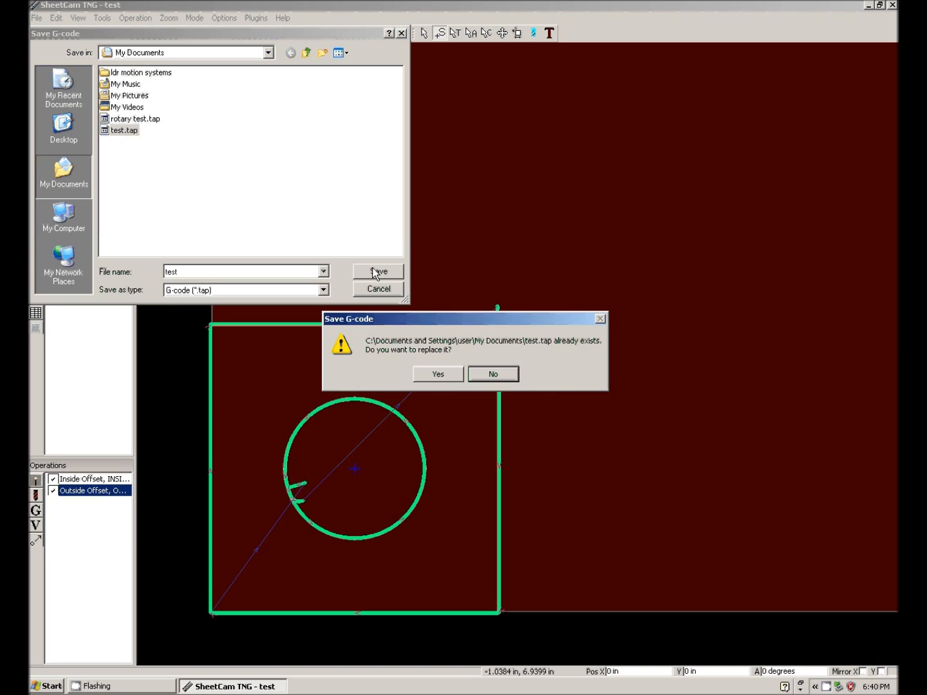
pyautogui.click(438, 375)
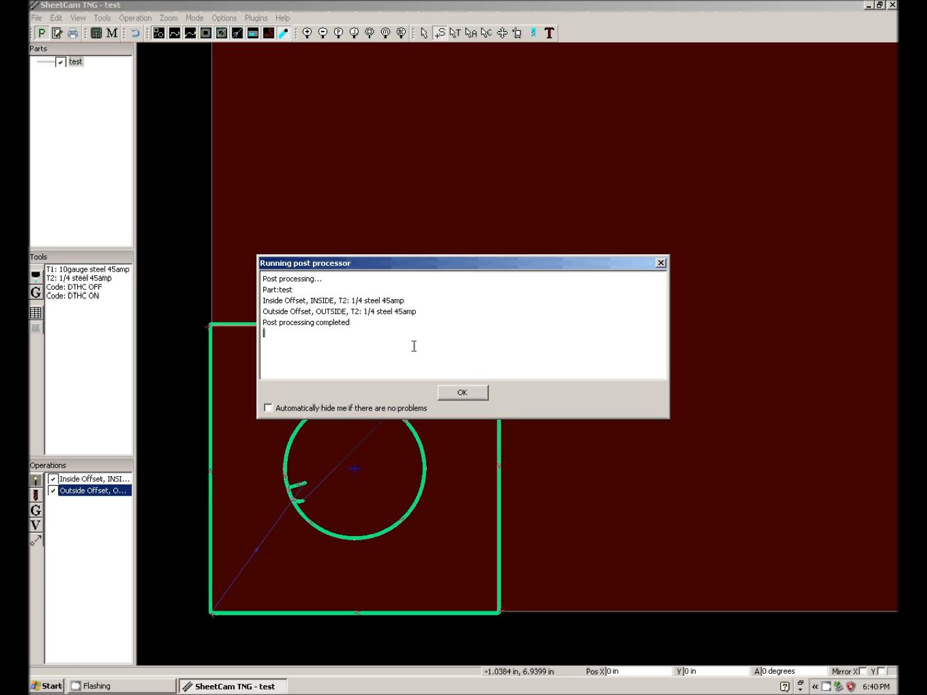
pyautogui.click(468, 393)
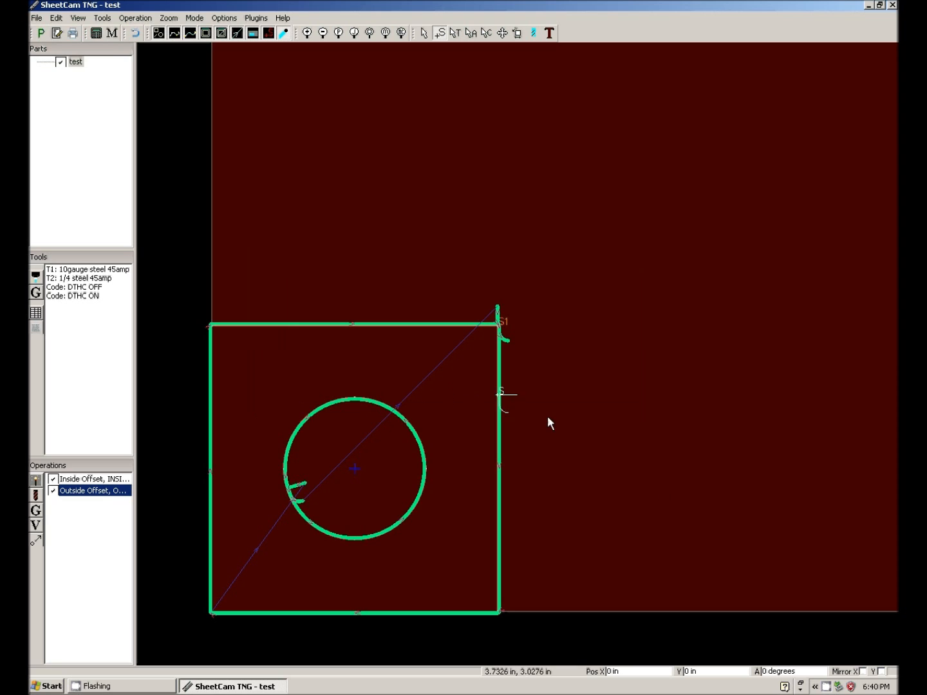